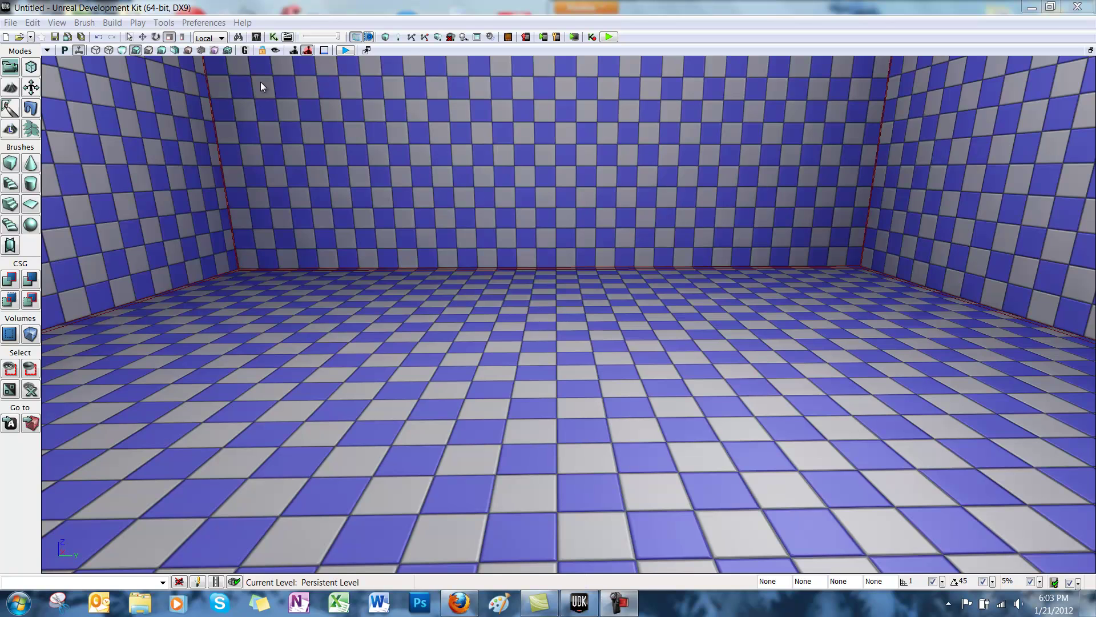
- Place RockMesa_06 from the Content Browser into the checkered room and scale it to 0.2833
click(256, 36)
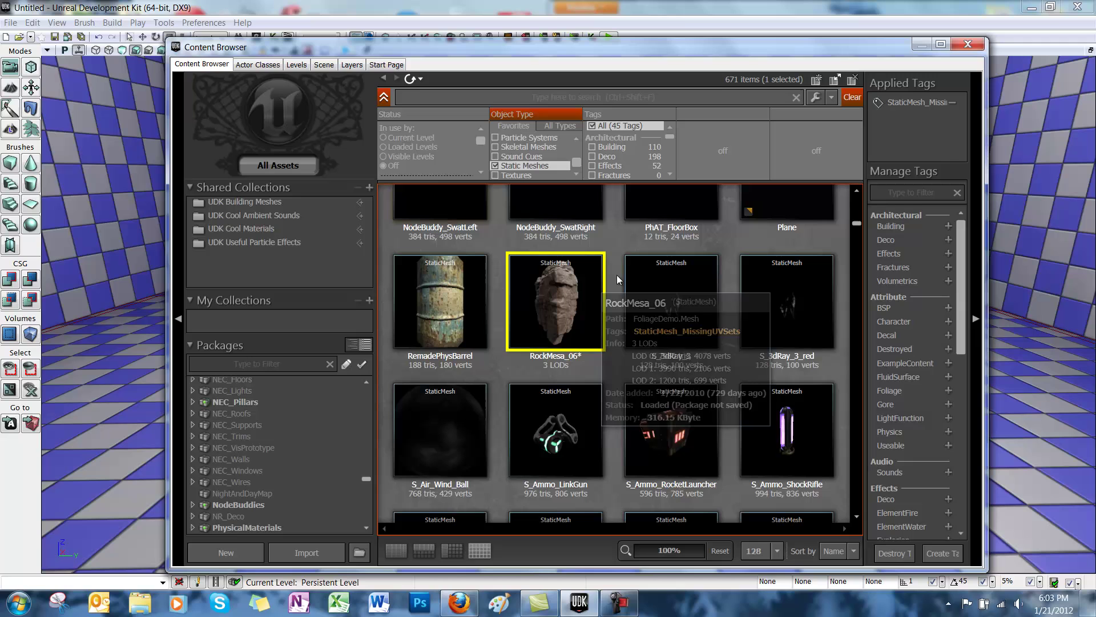
mouse_move(642, 307)
mouse_move(570, 293)
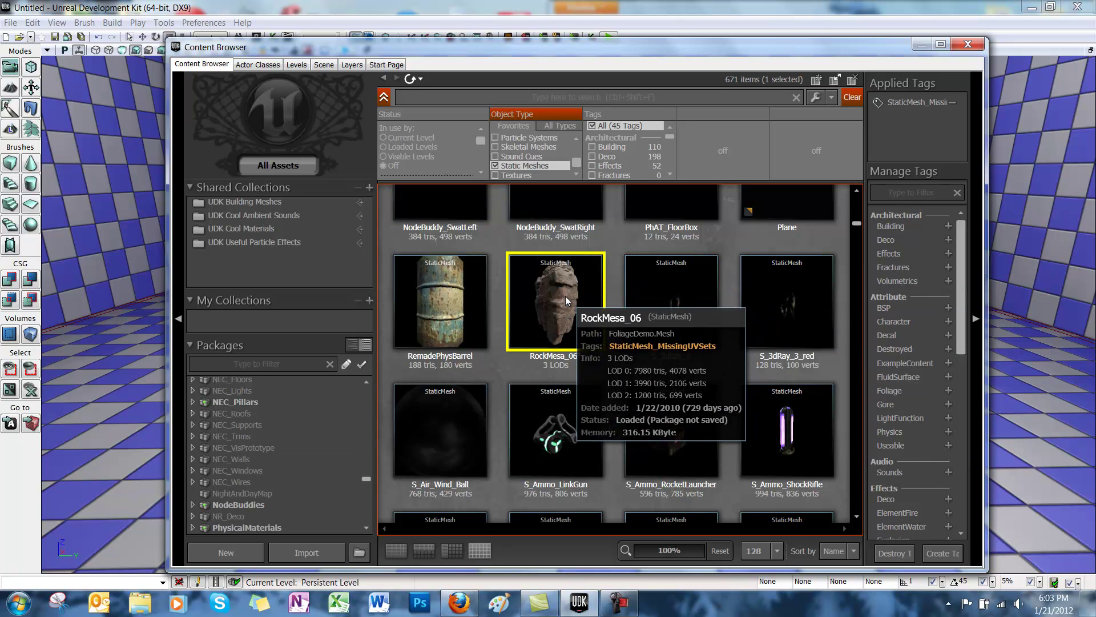
drag(566, 295, 117, 358)
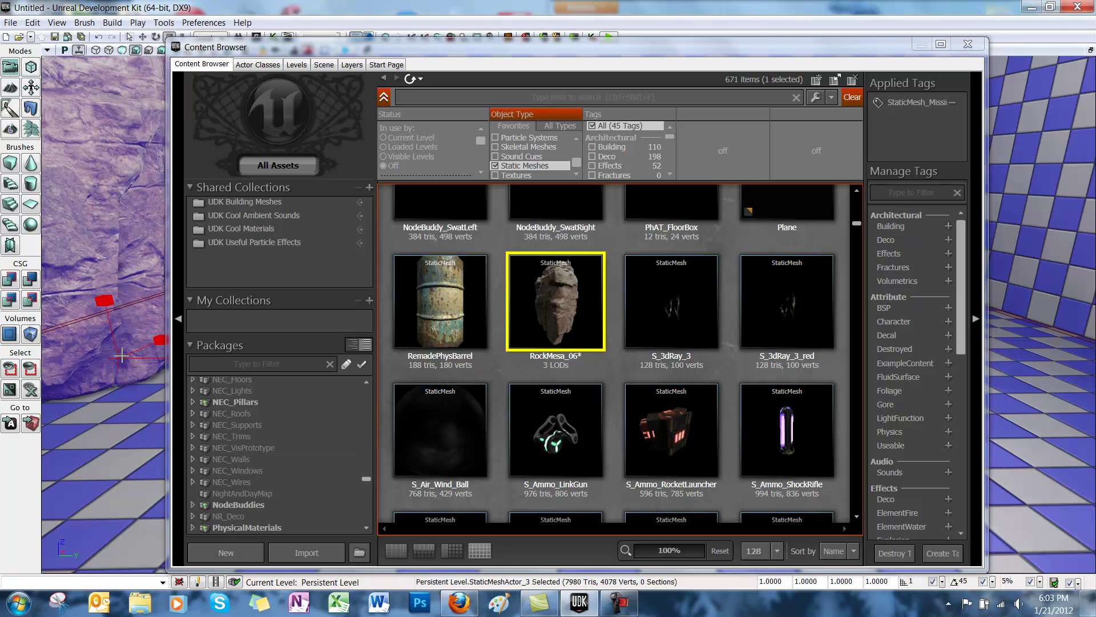
drag(104, 303, 104, 312)
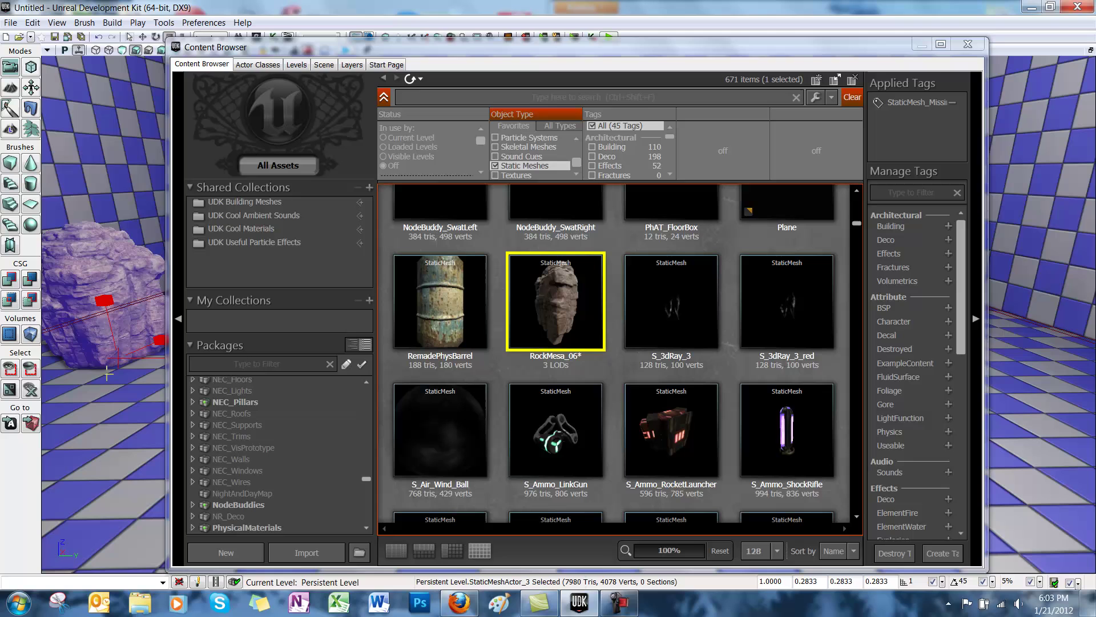
mouse_move(529, 294)
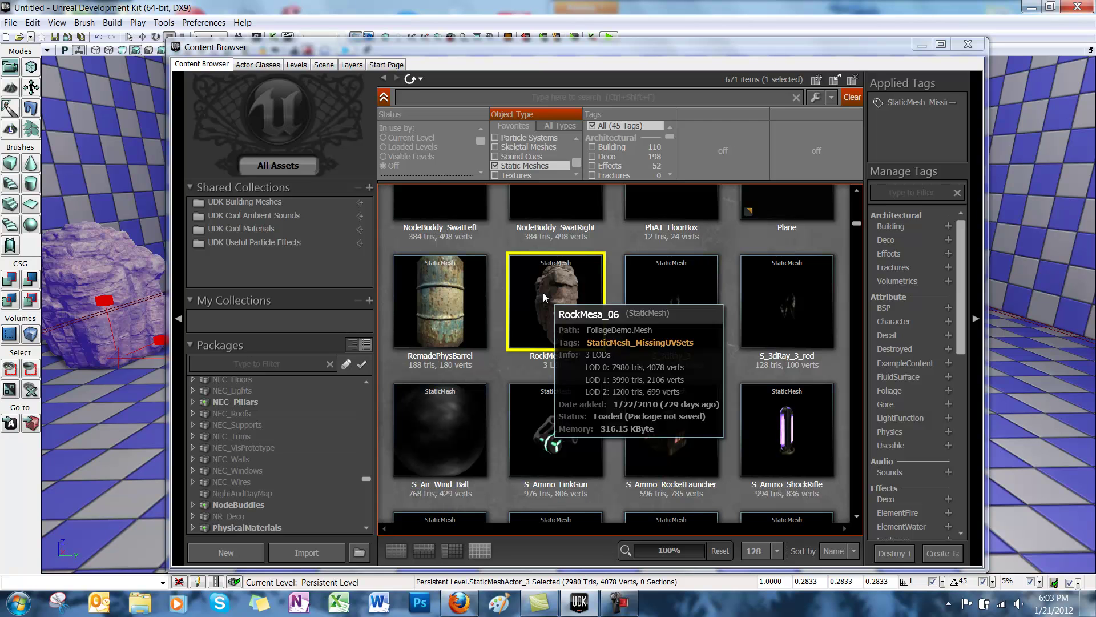
- Open RockMesa_06 in the Static Mesh Editor and orbit around the rock
double_click(543, 292)
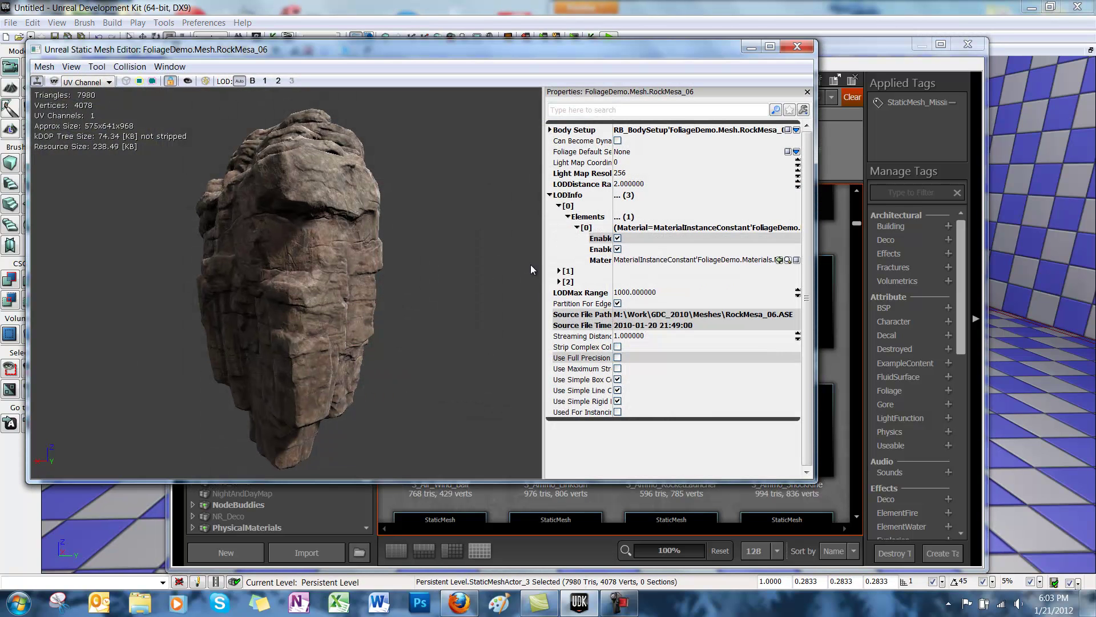
drag(438, 238, 394, 285)
drag(118, 309, 165, 256)
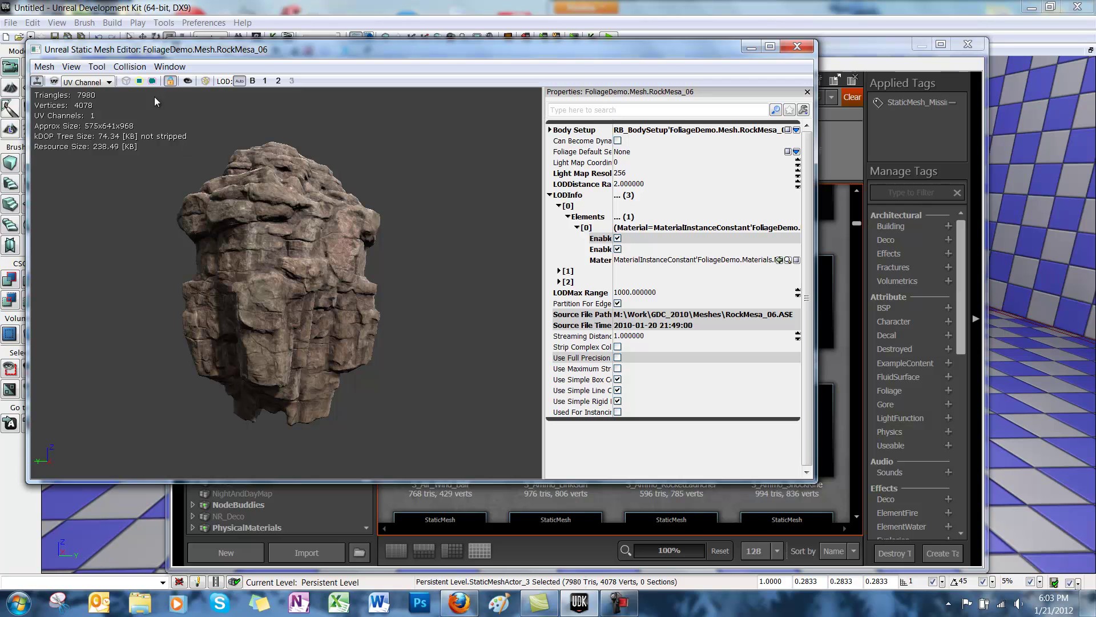
- Turn on Show Collision and orbit to compare the green hull with the rock
click(153, 82)
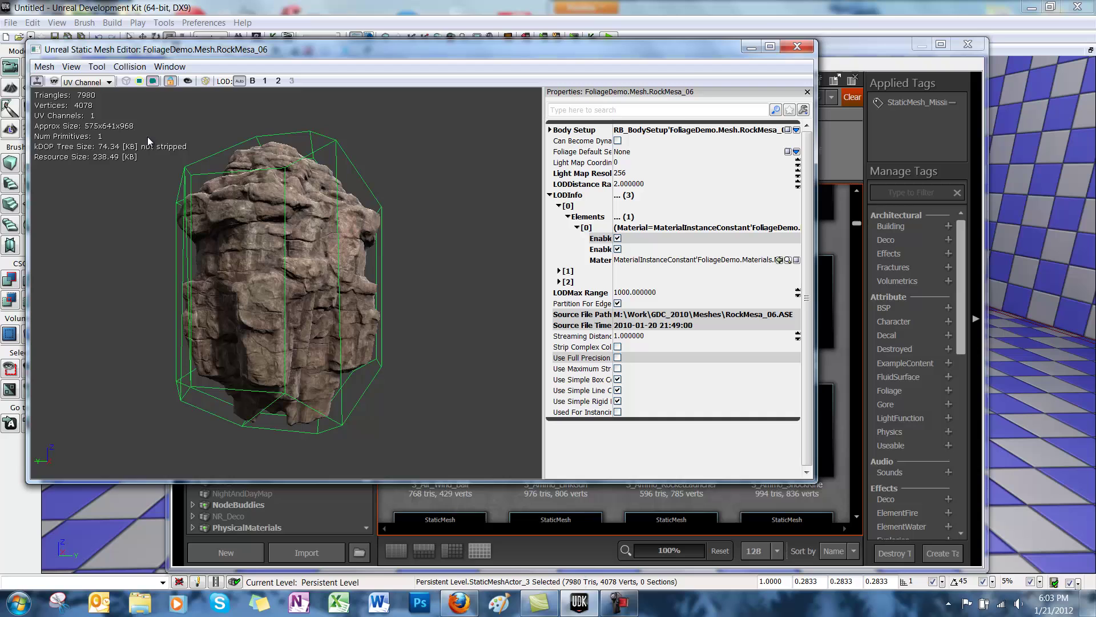
mouse_move(163, 251)
mouse_down()
mouse_move(247, 281)
mouse_move(543, 282)
mouse_move(221, 297)
mouse_move(31, 285)
mouse_move(167, 255)
mouse_up()
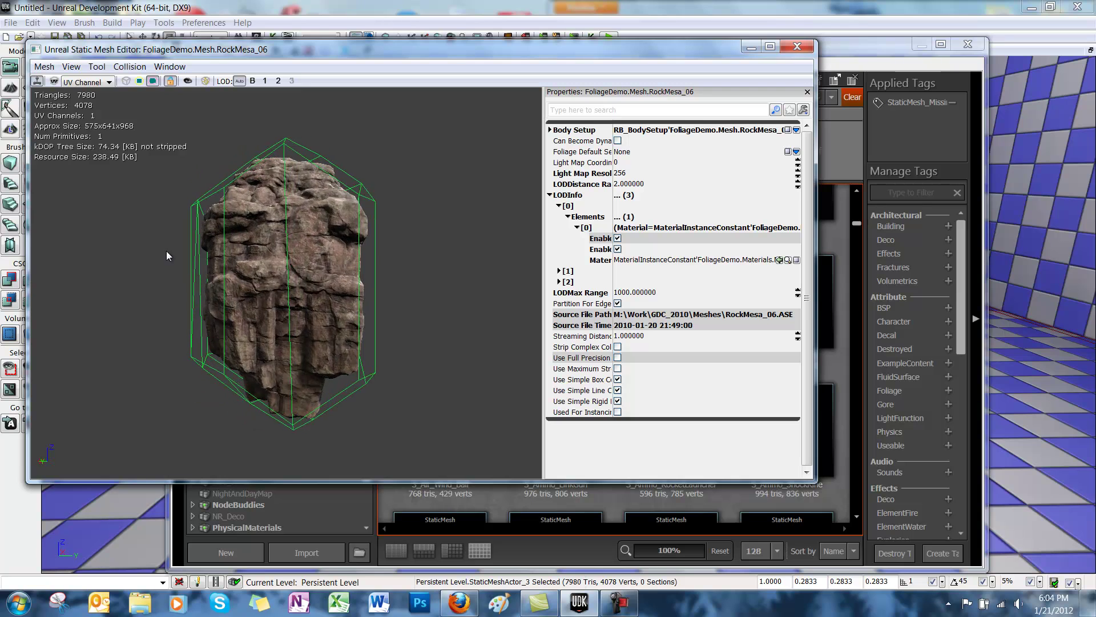
drag(429, 274, 192, 289)
drag(456, 248, 270, 280)
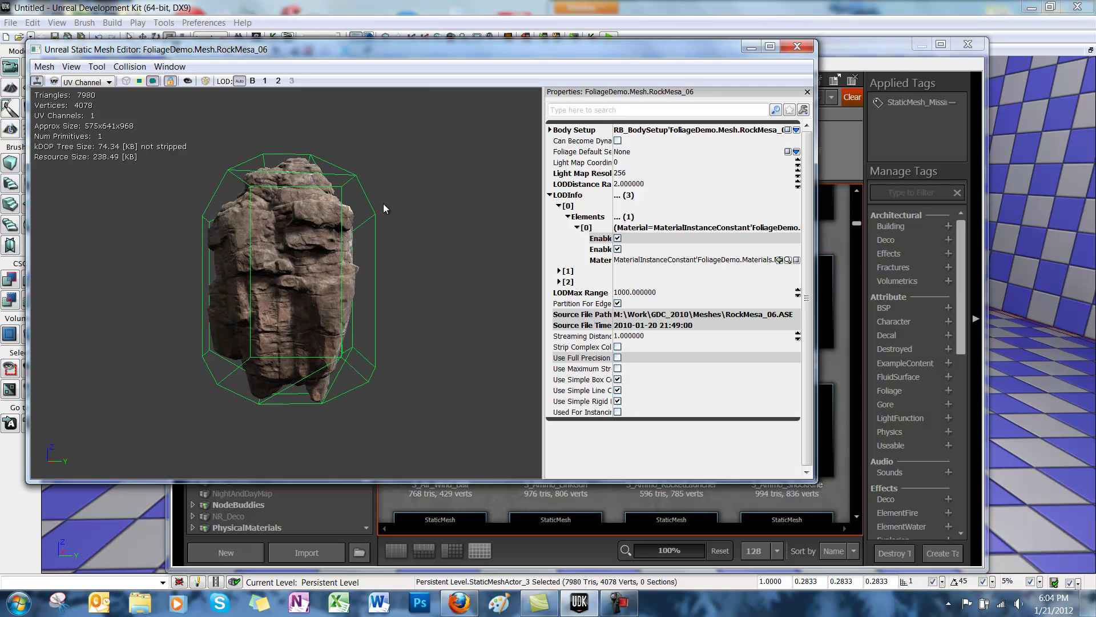
- Replace the rock's collision with a 10DOP-X simplified hull and inspect it
click(131, 67)
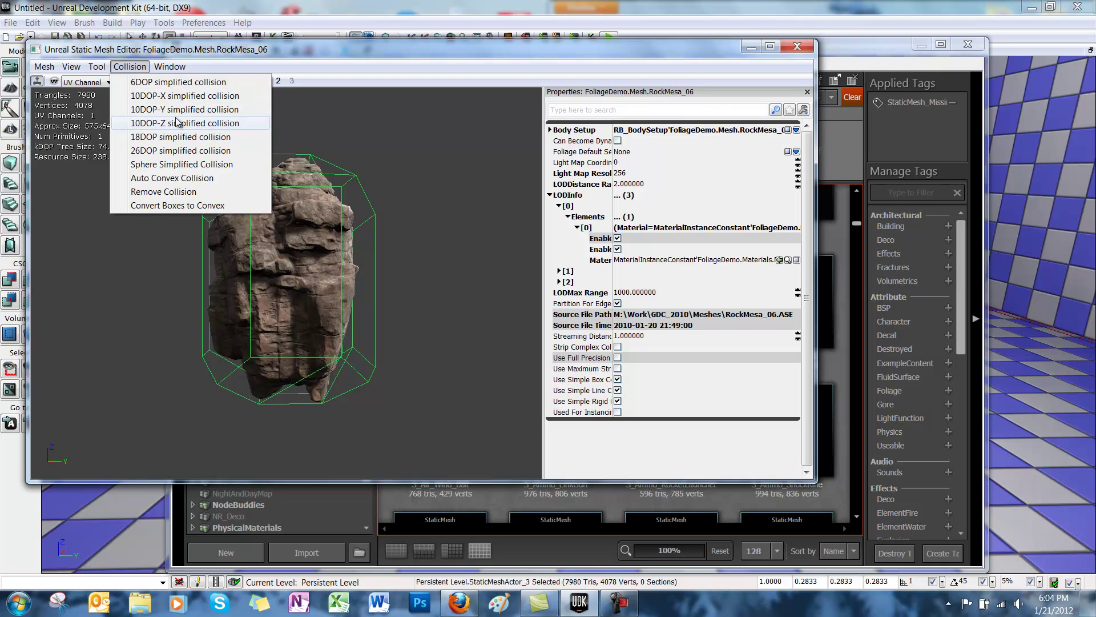
click(183, 96)
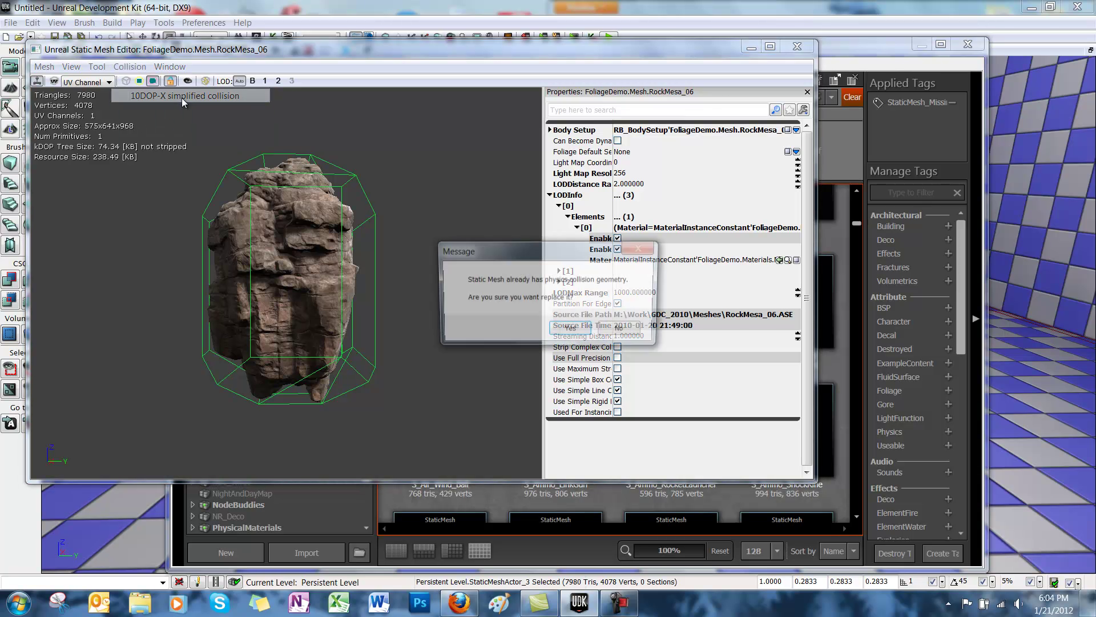
click(568, 328)
drag(238, 290, 382, 311)
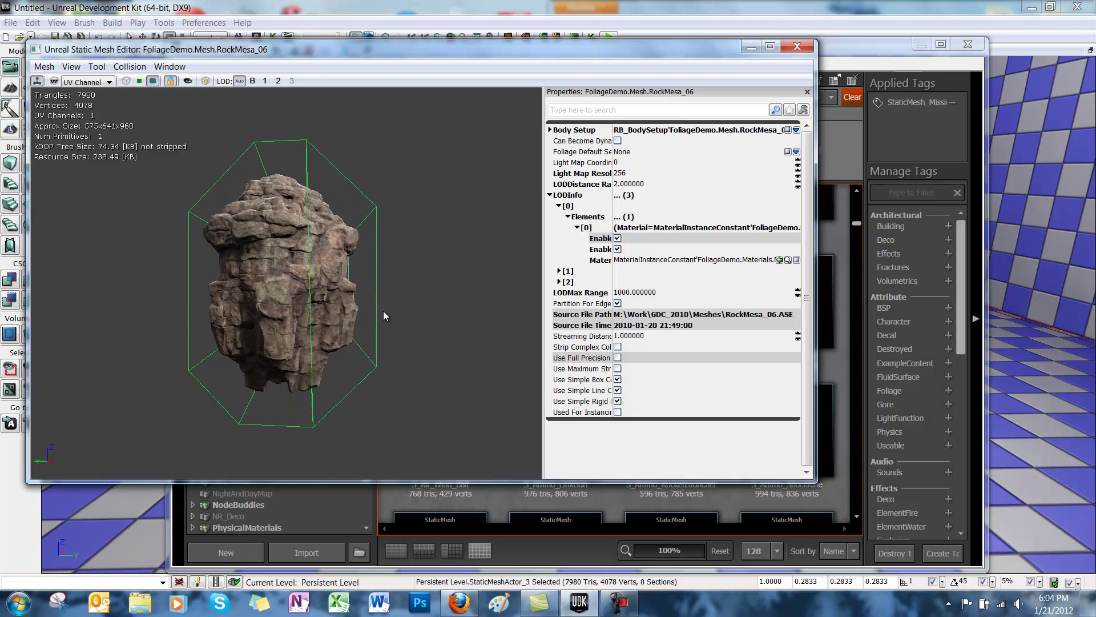
- Replace the collision again with a 10DOP-Y simplified hull and orbit to inspect it
click(129, 67)
click(152, 109)
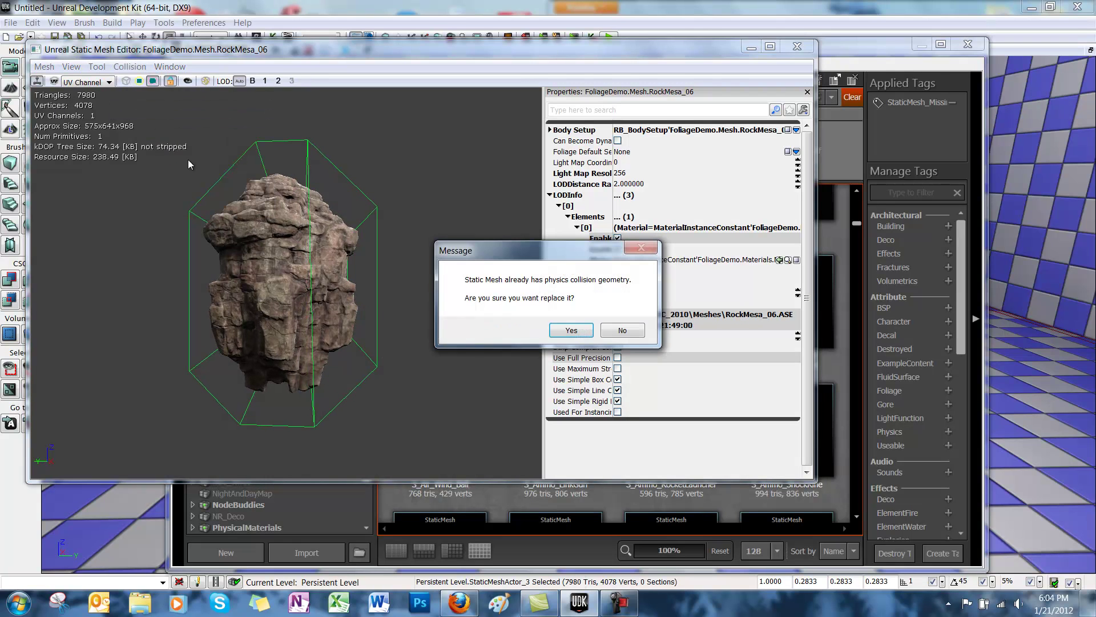
click(585, 336)
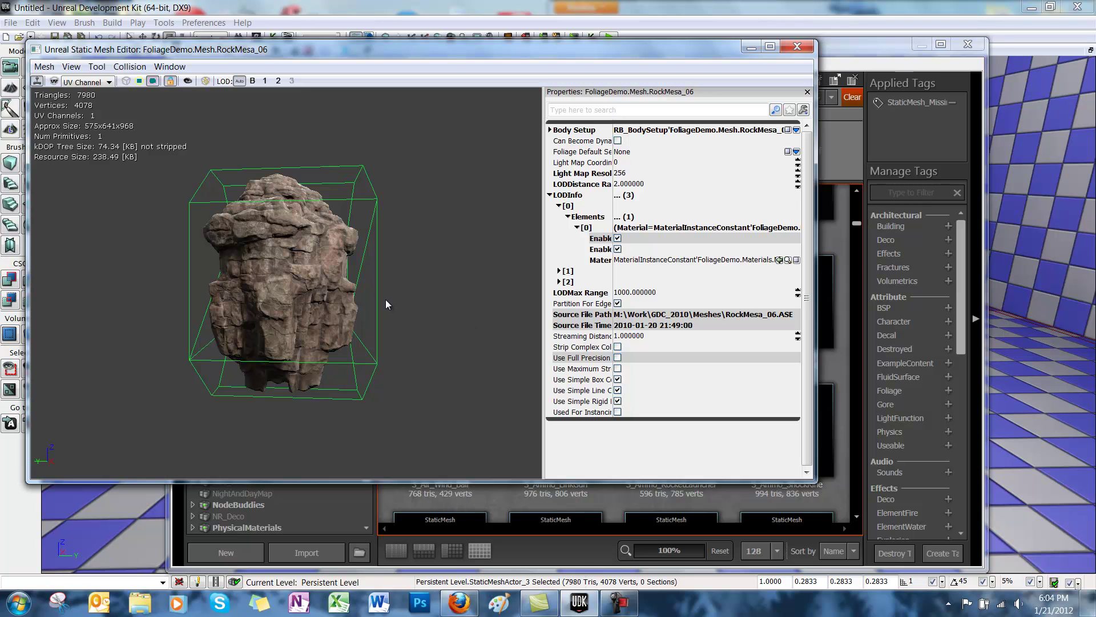
drag(440, 312, 76, 359)
drag(432, 263, 360, 278)
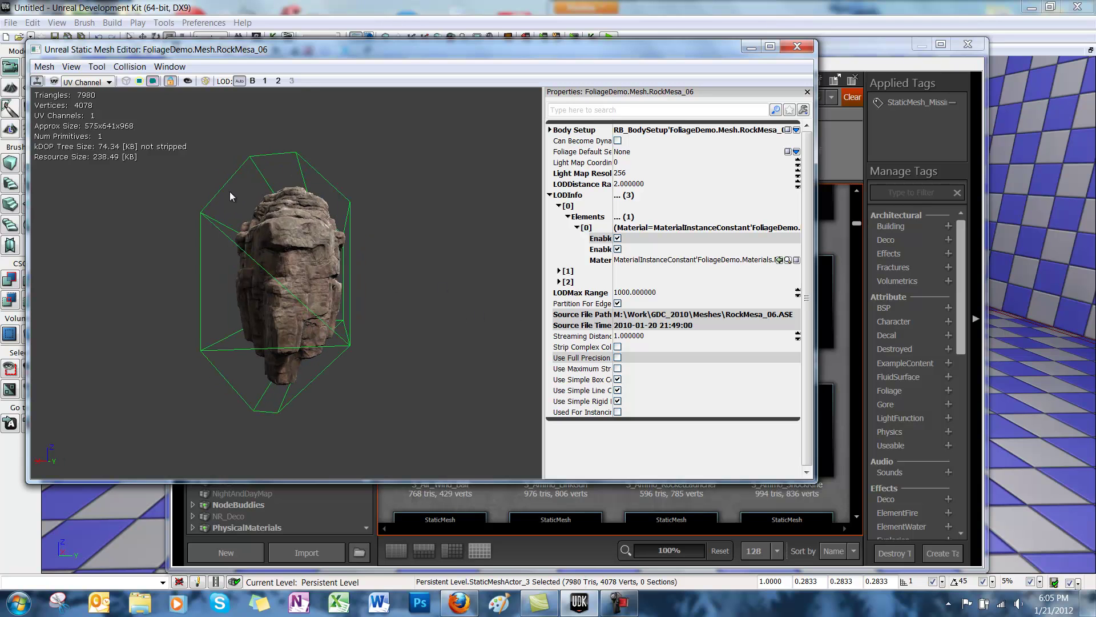
- Replace RockMesa_06's collision with an 18DOP simplified hull and orbit to check the fit
click(129, 66)
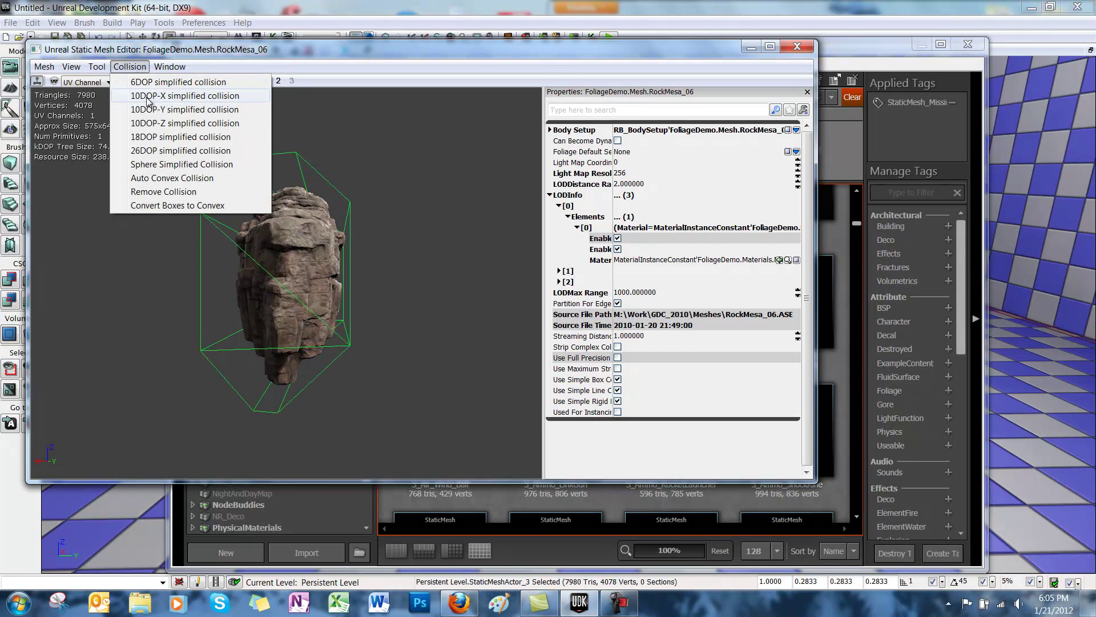
click(158, 138)
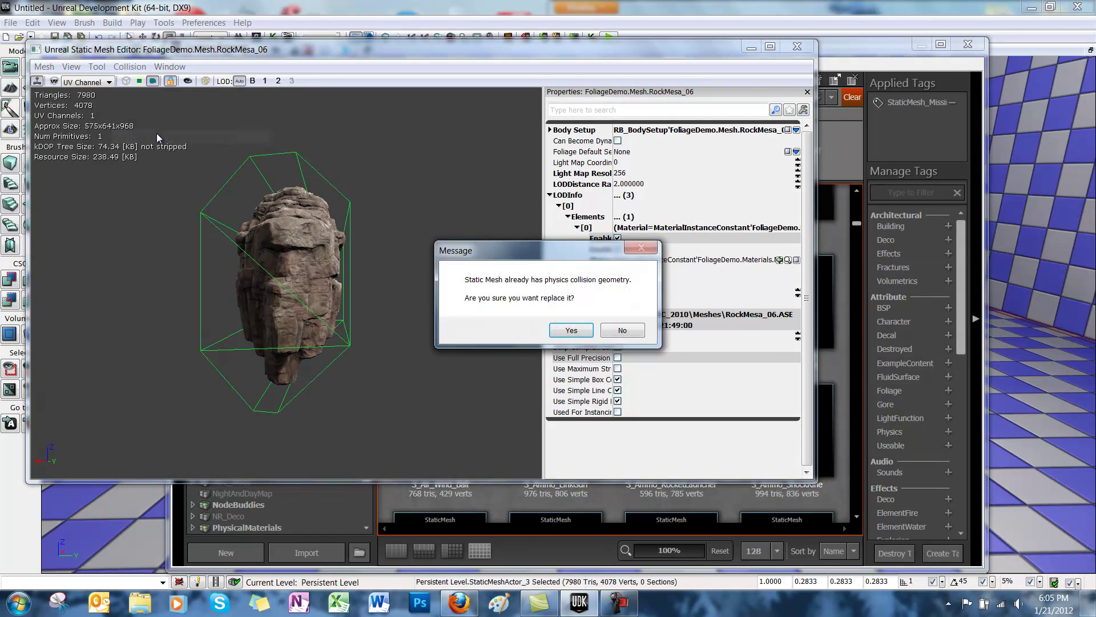
click(572, 336)
mouse_move(395, 276)
mouse_down()
mouse_move(376, 296)
mouse_move(365, 268)
mouse_move(318, 241)
mouse_move(172, 235)
mouse_move(393, 292)
mouse_up()
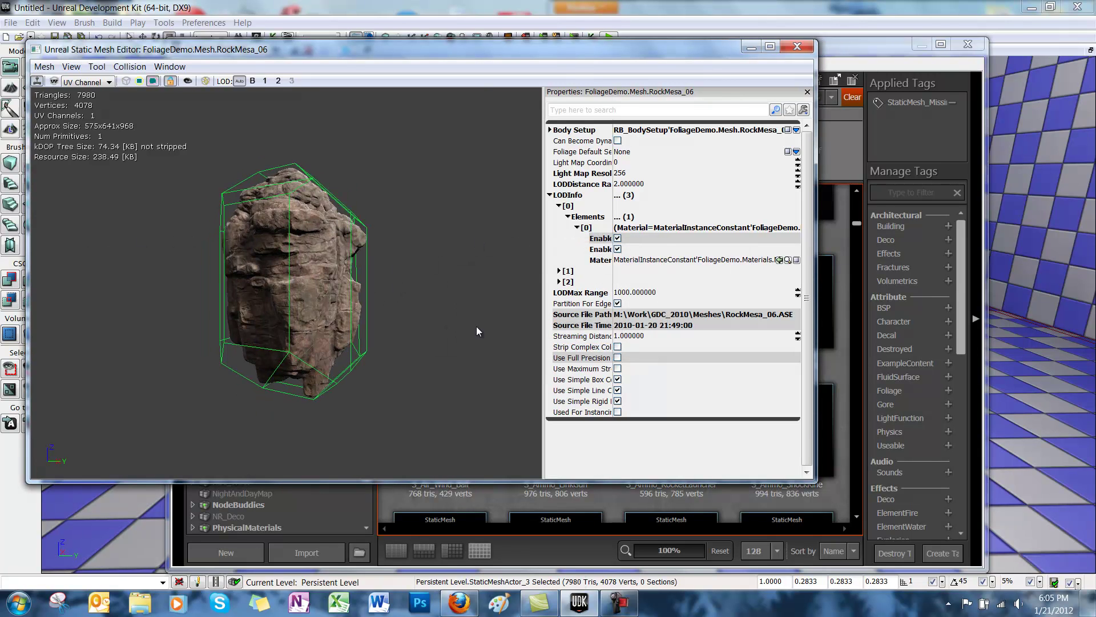
mouse_move(477, 330)
mouse_down()
mouse_move(405, 296)
mouse_move(259, 285)
mouse_move(127, 293)
mouse_move(478, 331)
mouse_up()
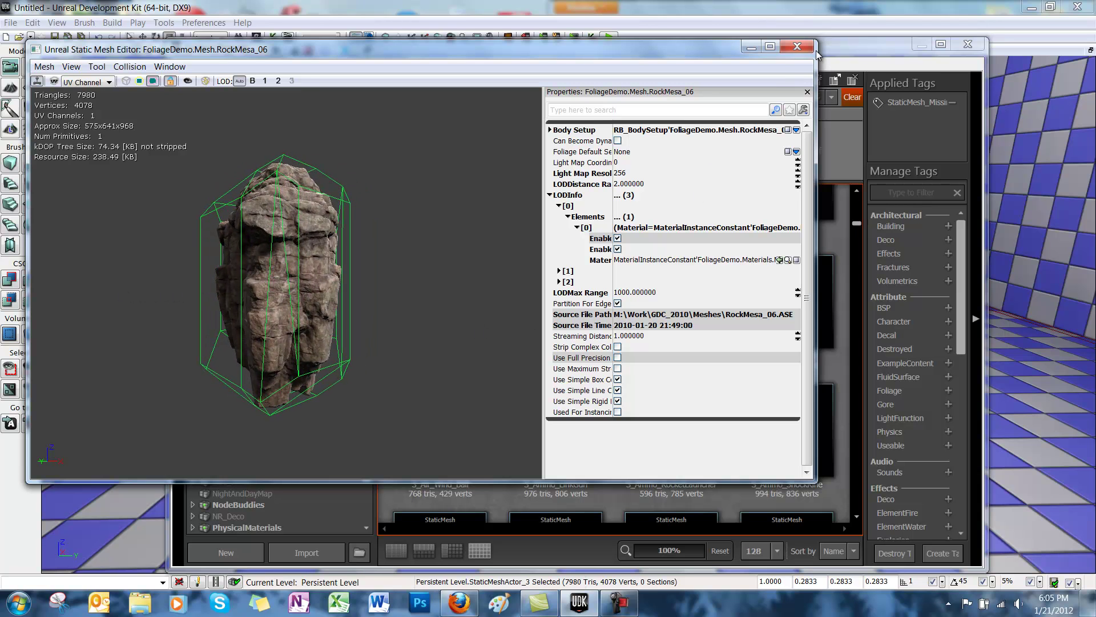
- Close the Static Mesh Editor and Content Browser and centre the rock in the viewport
click(794, 49)
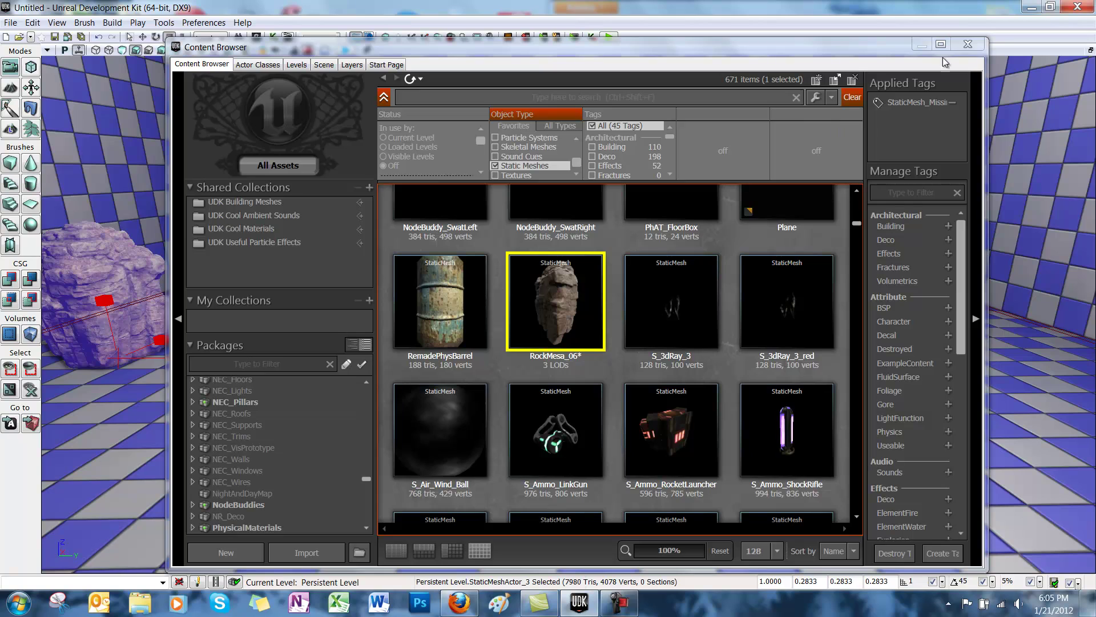
click(968, 45)
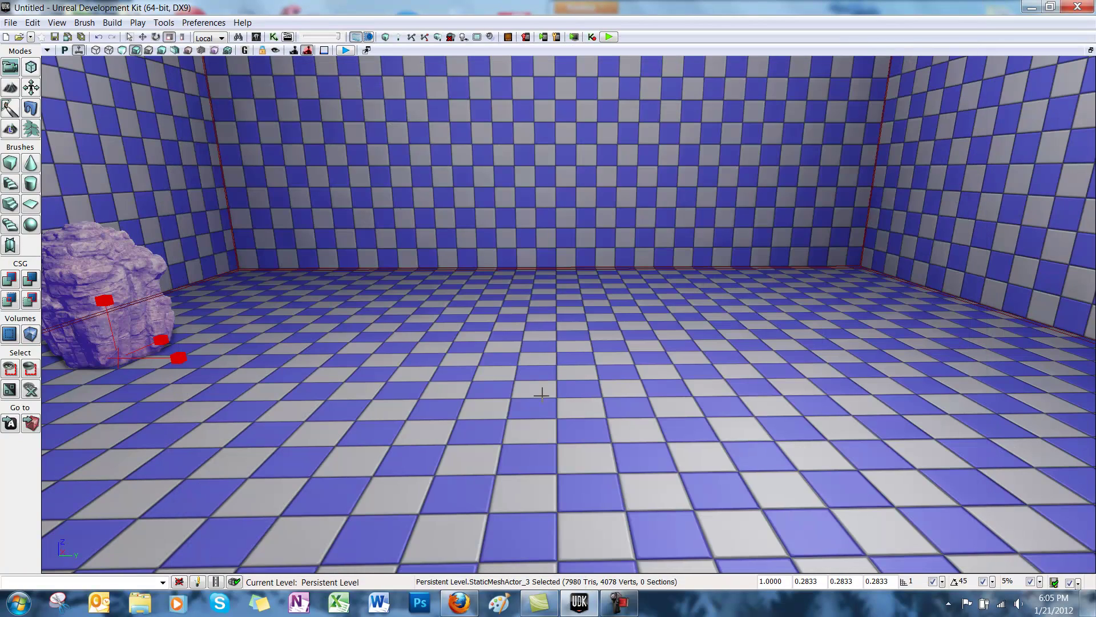
drag(594, 326, 523, 354)
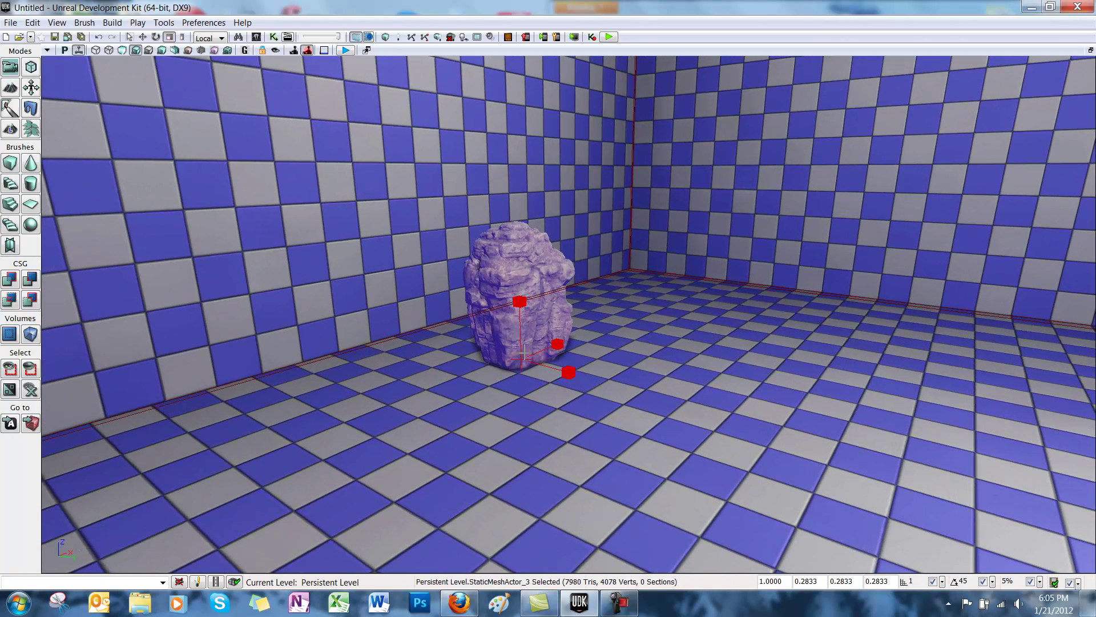
- Rebuild the level's lighting and close the Lighting Results report
right_click(543, 449)
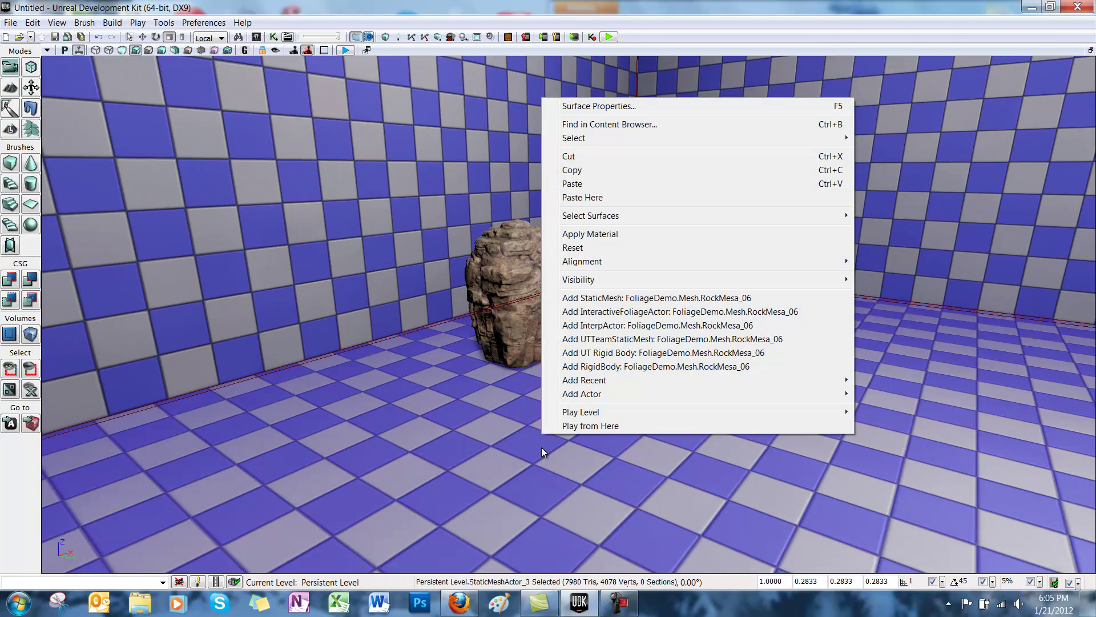
click(508, 450)
click(395, 37)
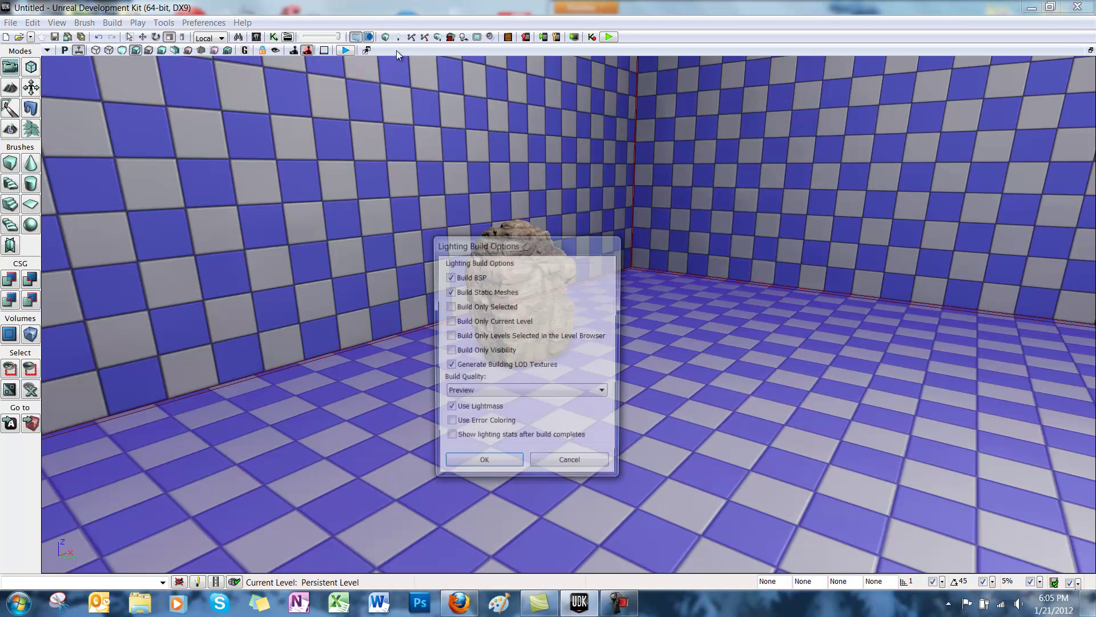
click(470, 462)
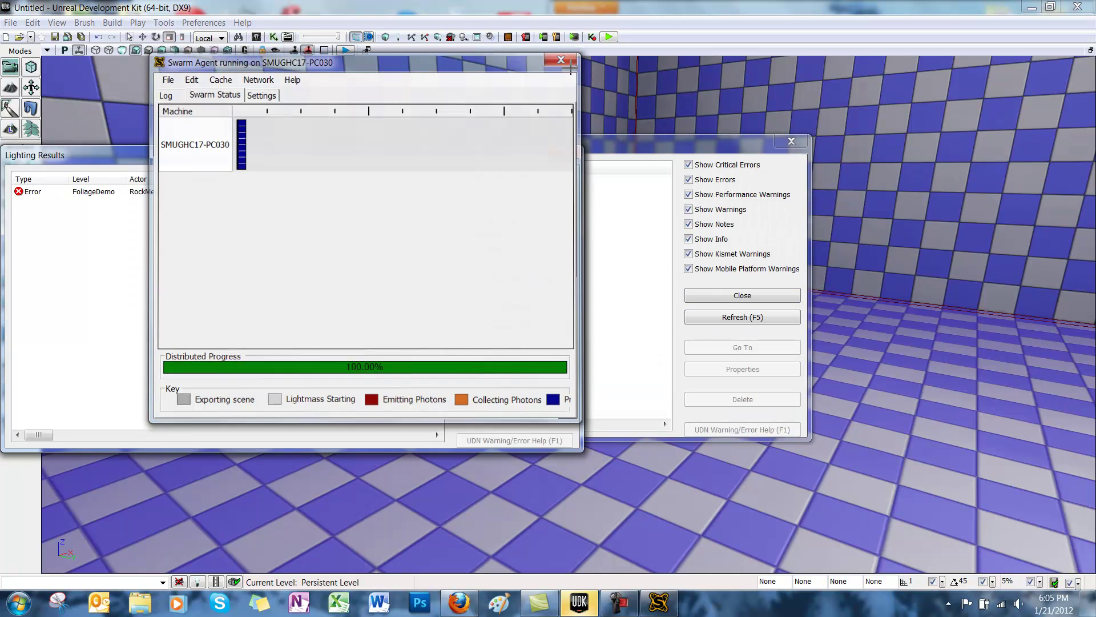
click(563, 152)
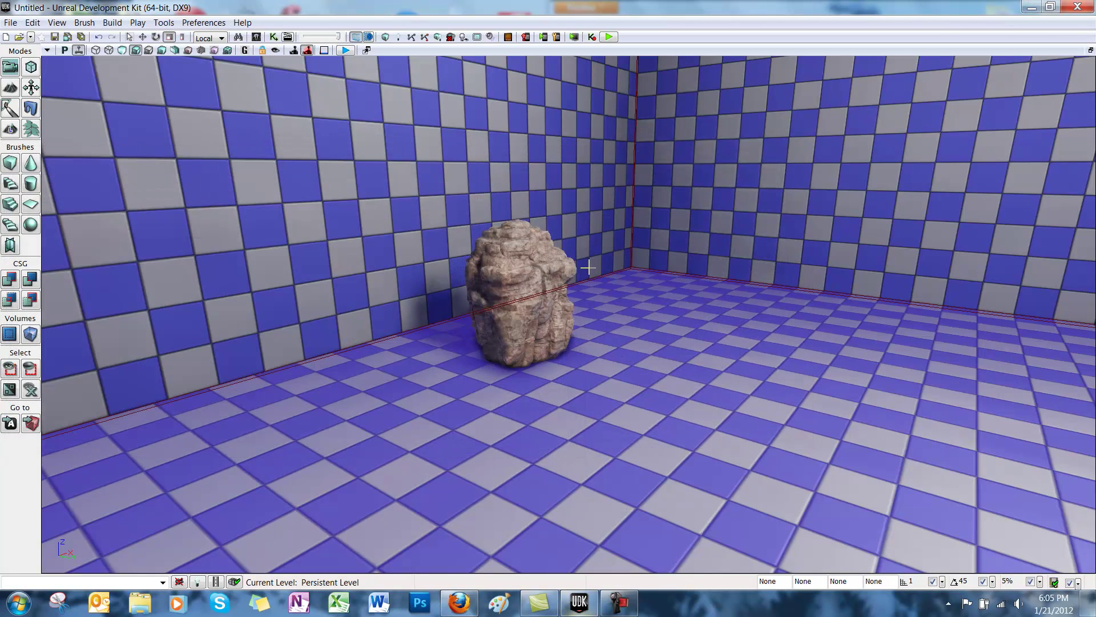
- Start a Play from Here preview and walk into the rock repeatedly to test collision
right_click(545, 441)
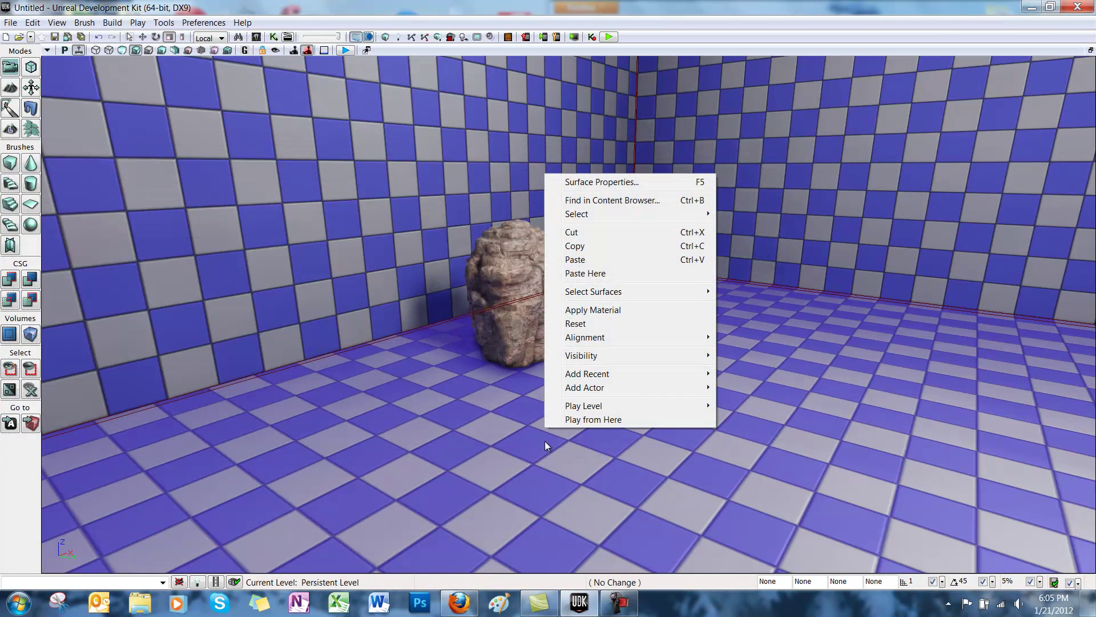
click(578, 418)
key(w)
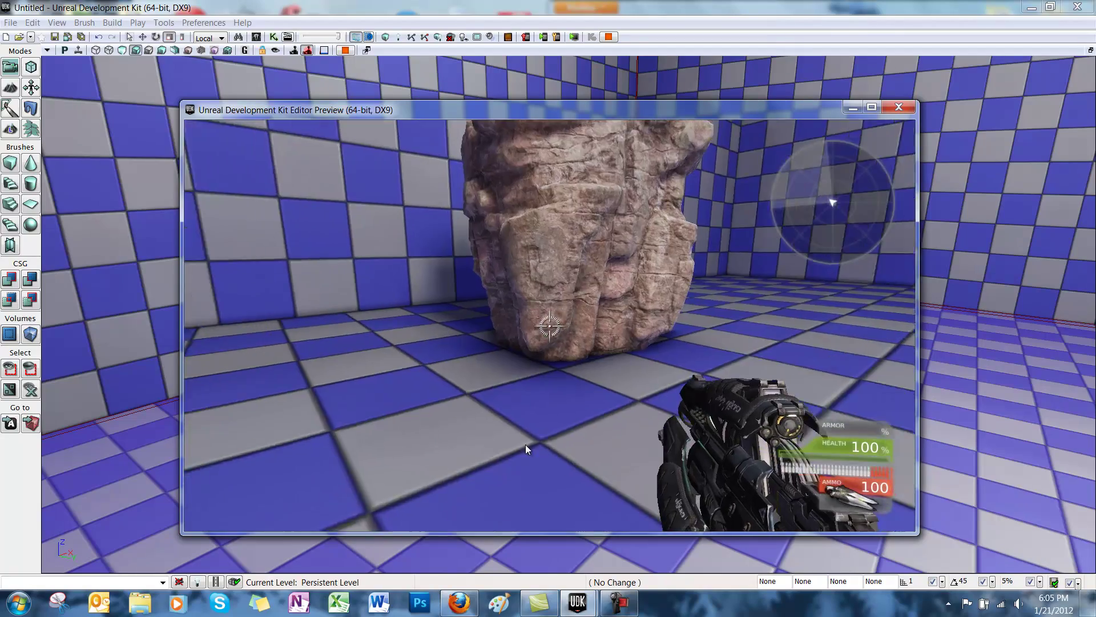
key(w)
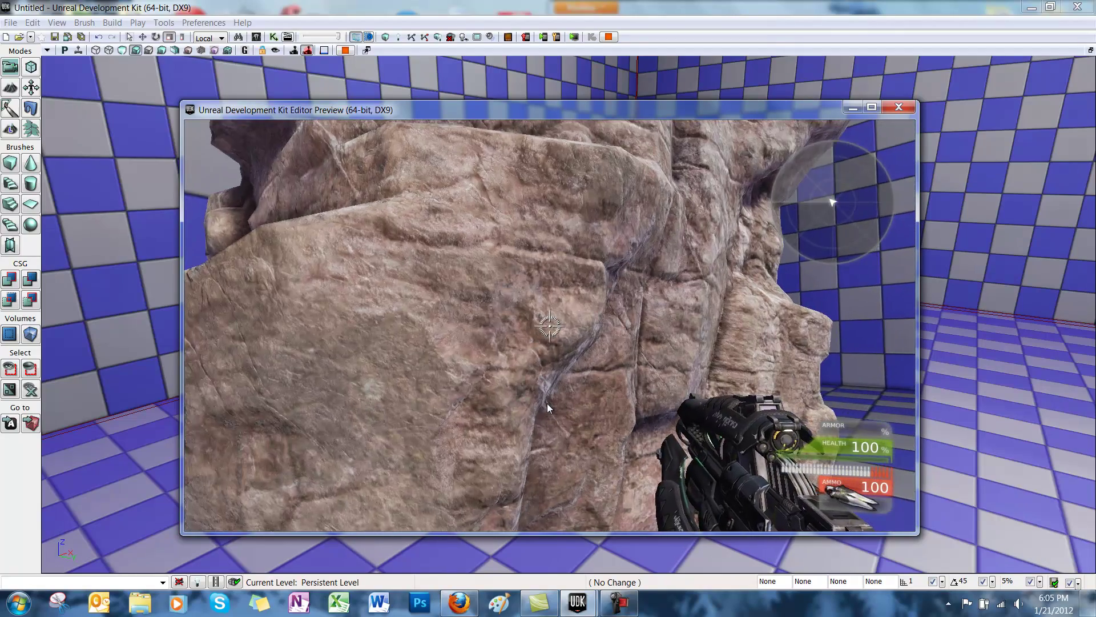
key(s)
key(w)
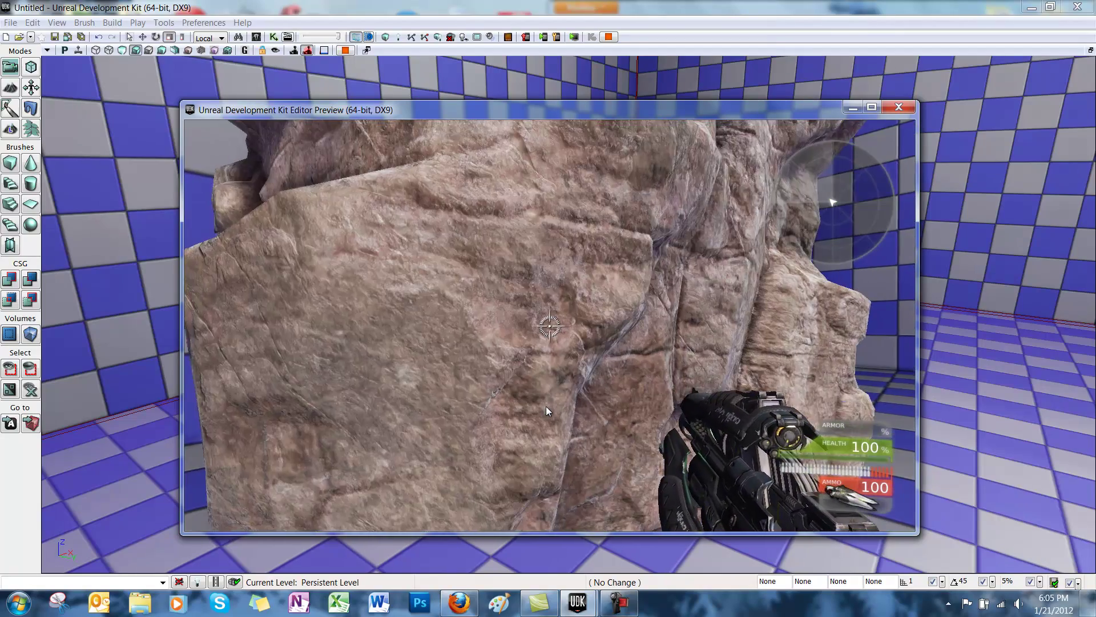
key(s)
key(w)
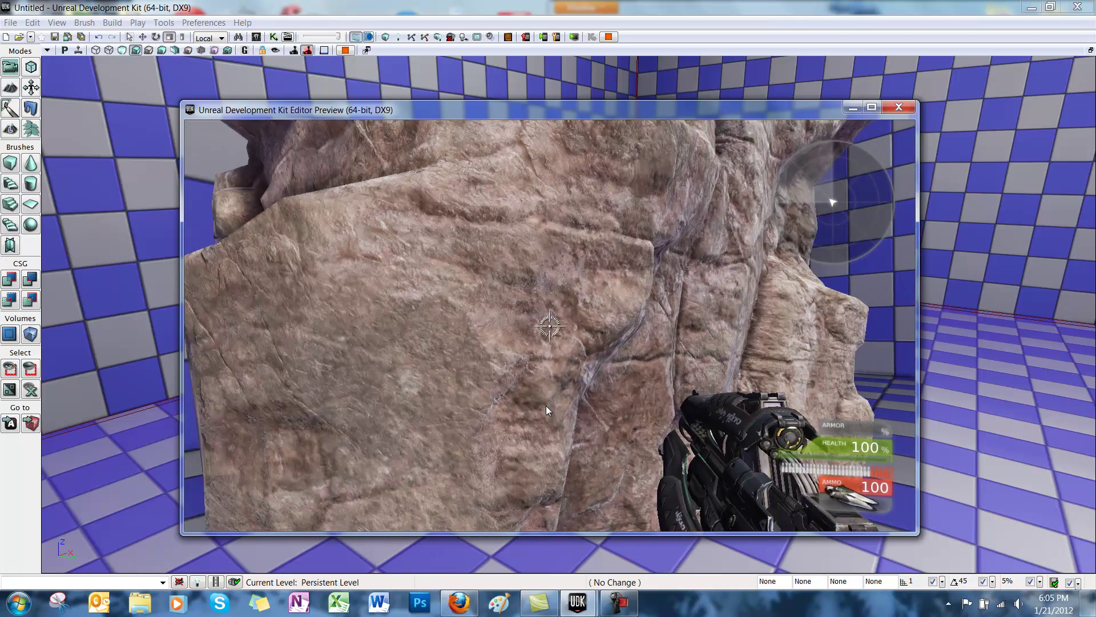
key(s)
key(s)
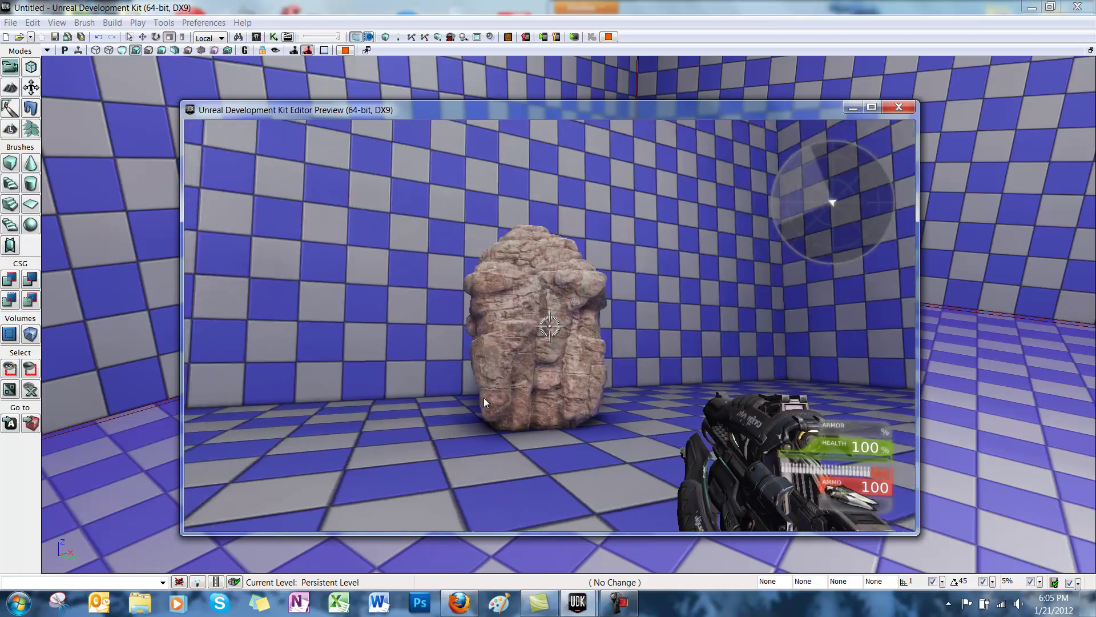
- Fire three shots at the rock, then walk up against it and back away
click(469, 397)
click(470, 376)
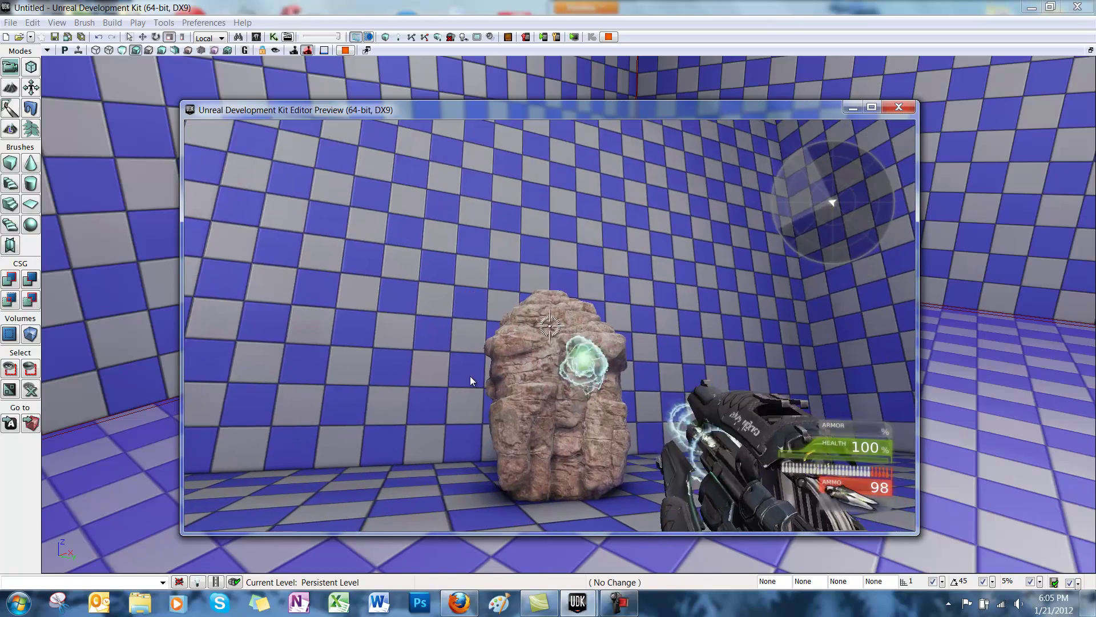
key(w)
click(482, 434)
key(w)
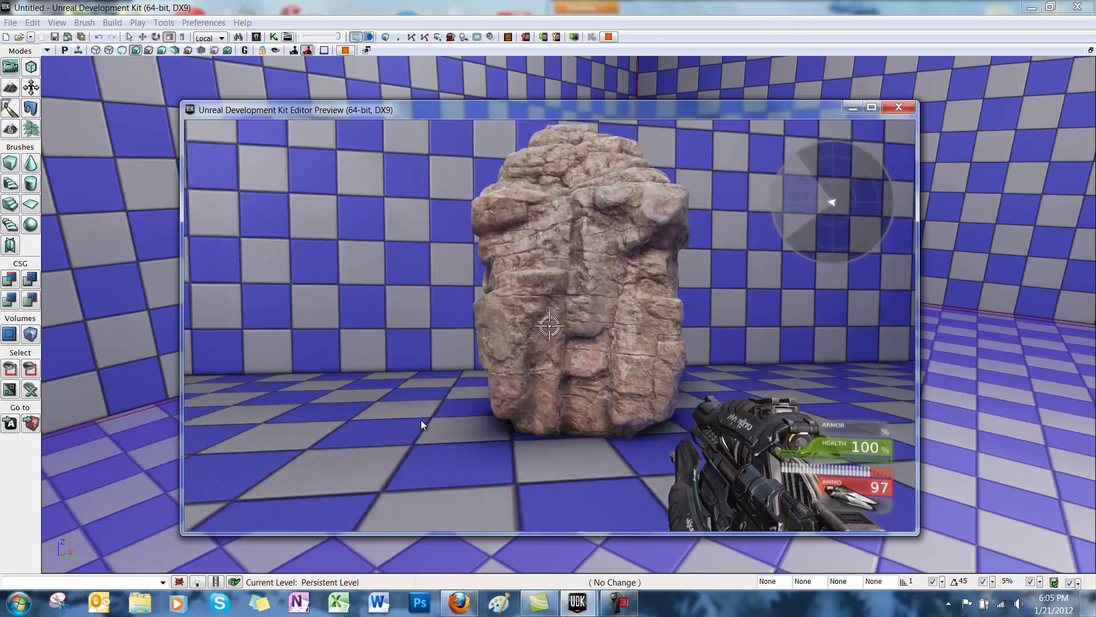
key(w)
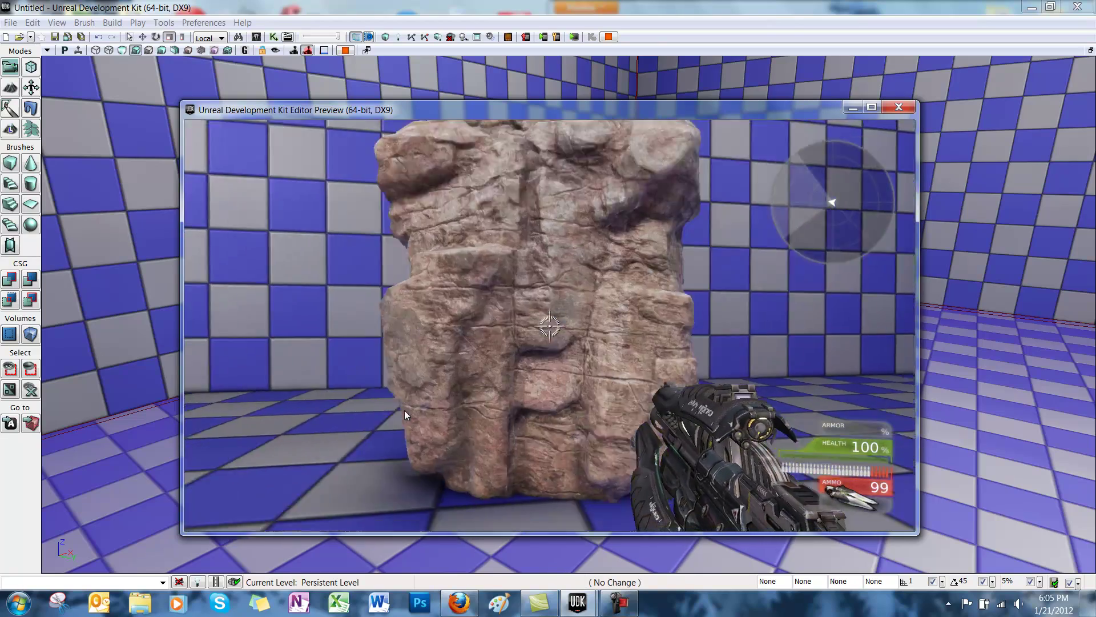
key(s)
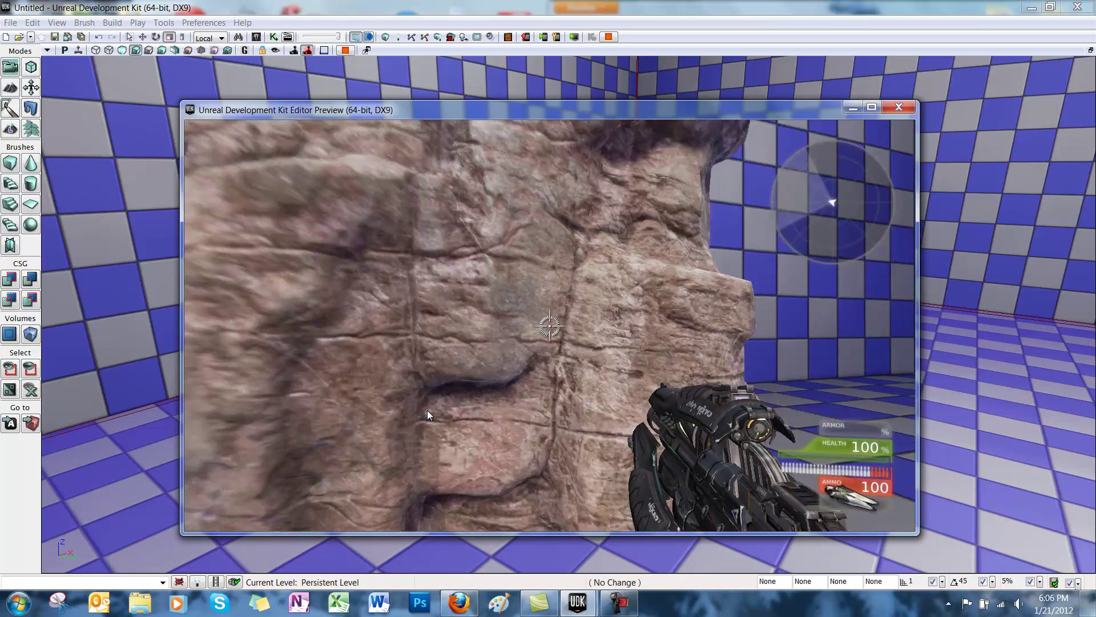
key(s)
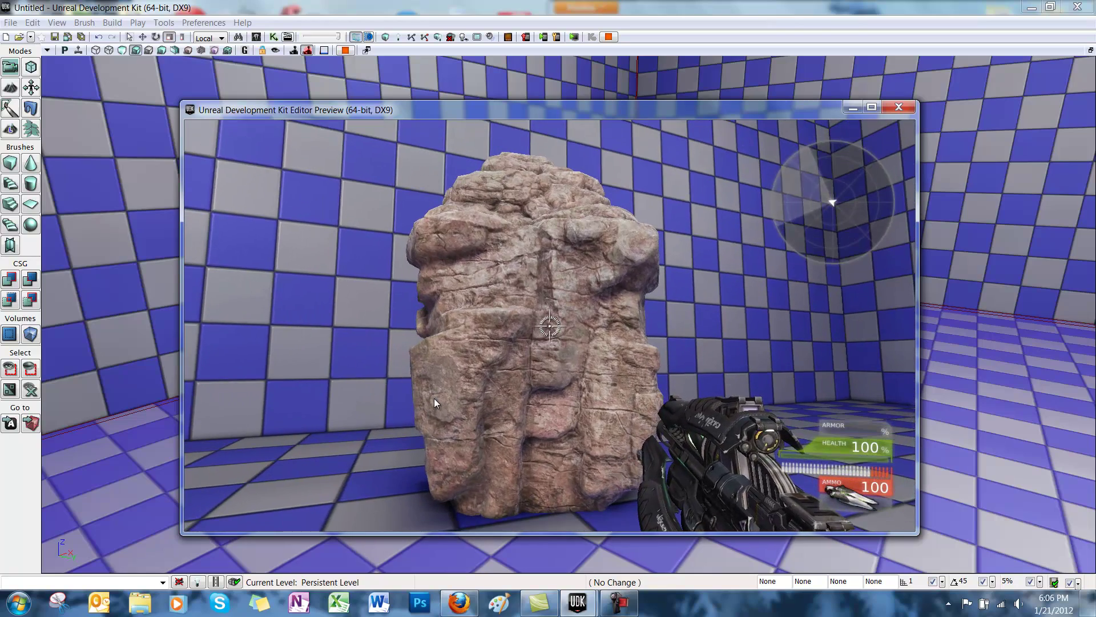
key(s)
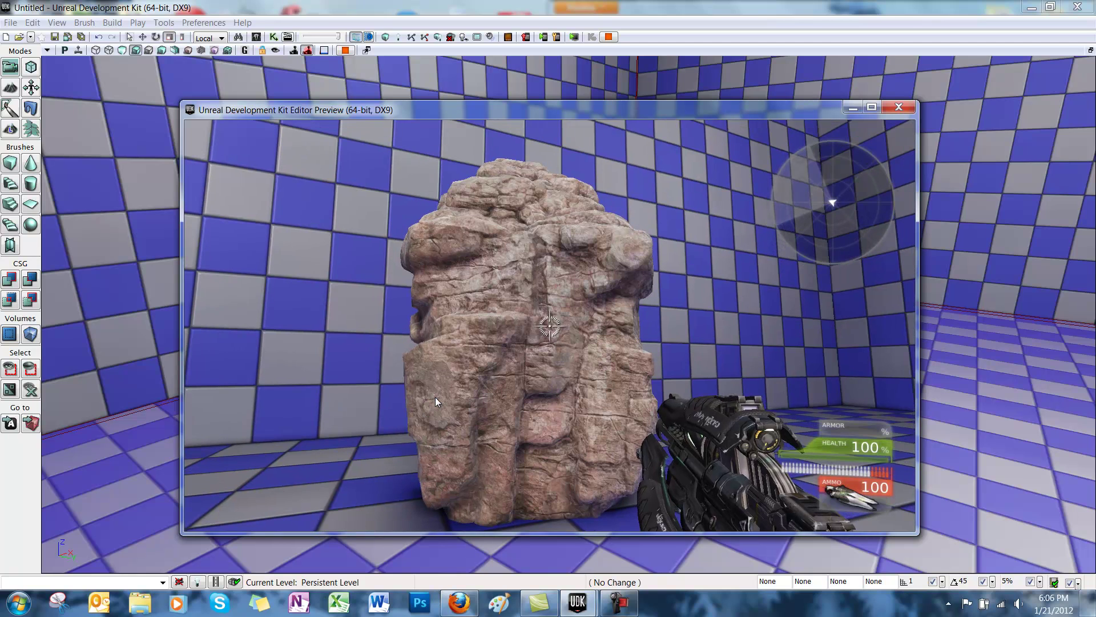